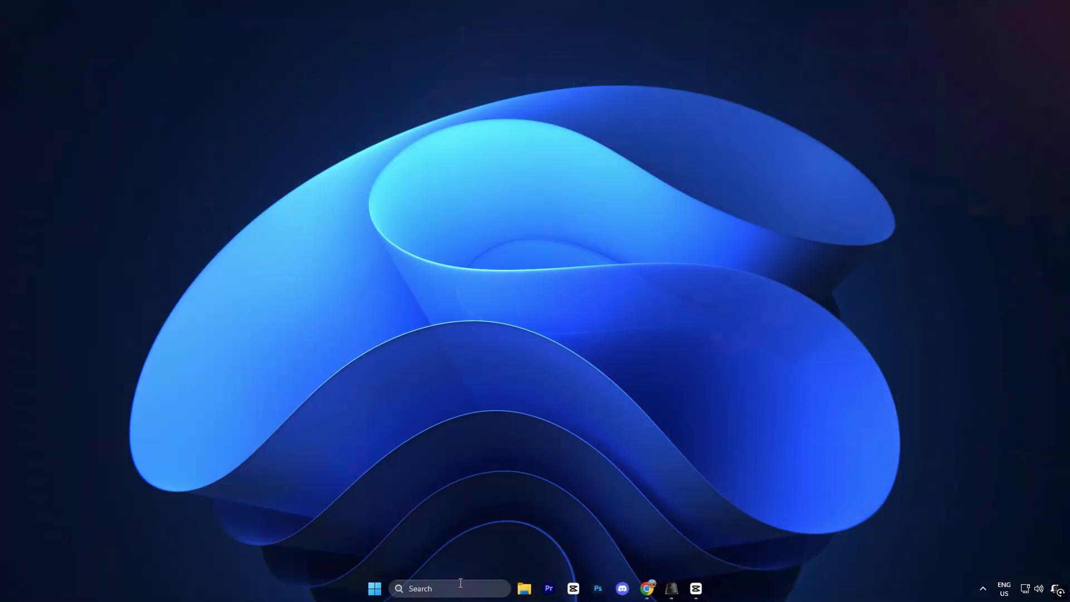
- Launch PowerShell from search and run Disable-MMAgent -mc to turn off memory compression
{"action": "left_click", "coordinate": [460, 582]}
{"action": "type", "text": "p"}
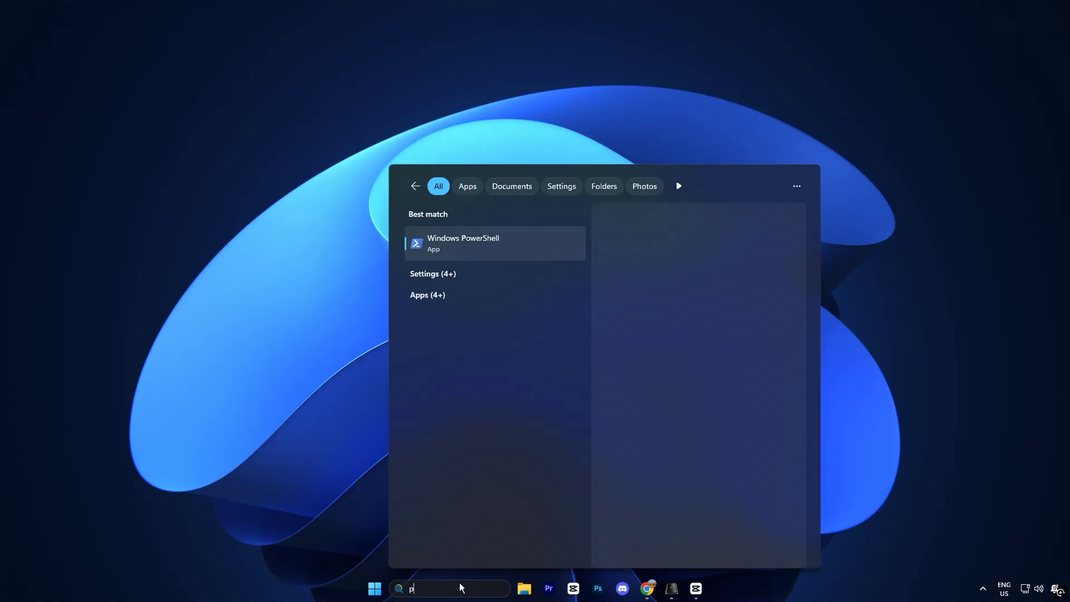
{"action": "type", "text": "ow"}
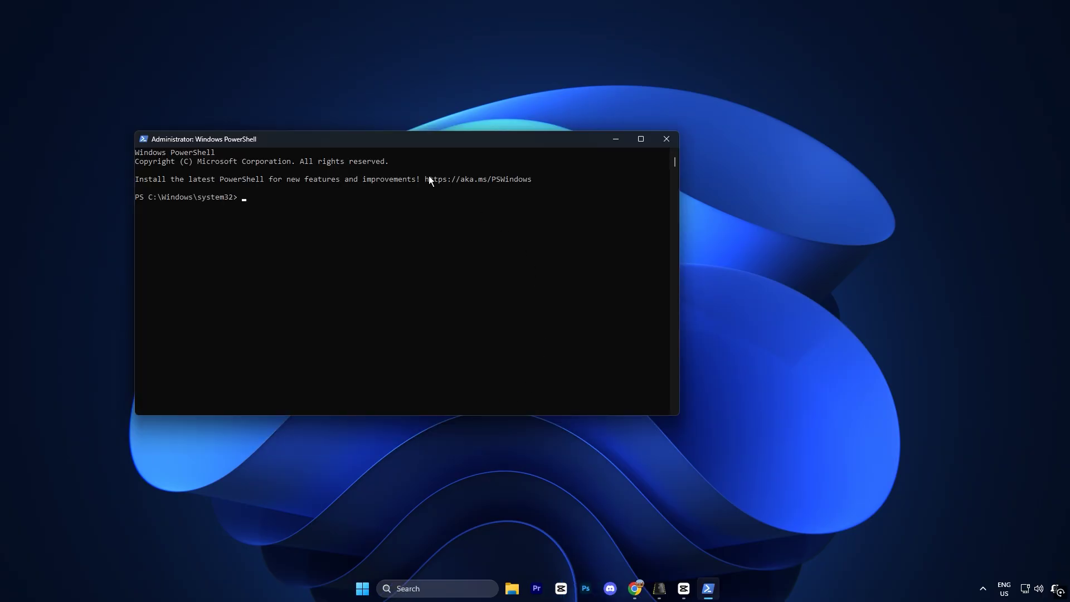
{"action": "left_click_drag", "start_coordinate": [355, 140], "coordinate": [465, 184]}
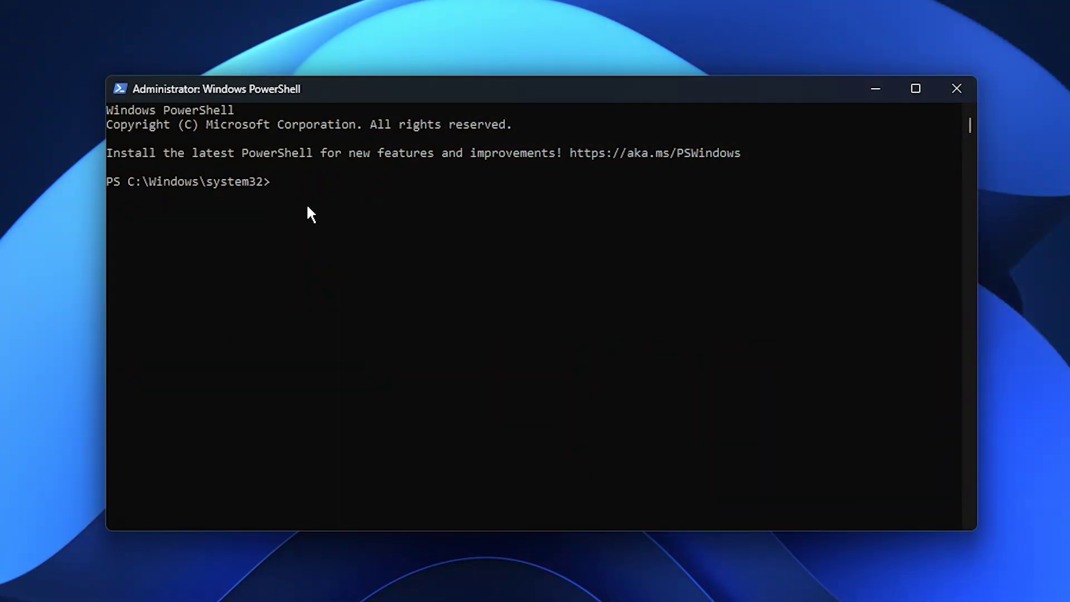
{"action": "type", "text": "Disable-MMAgent -mc"}
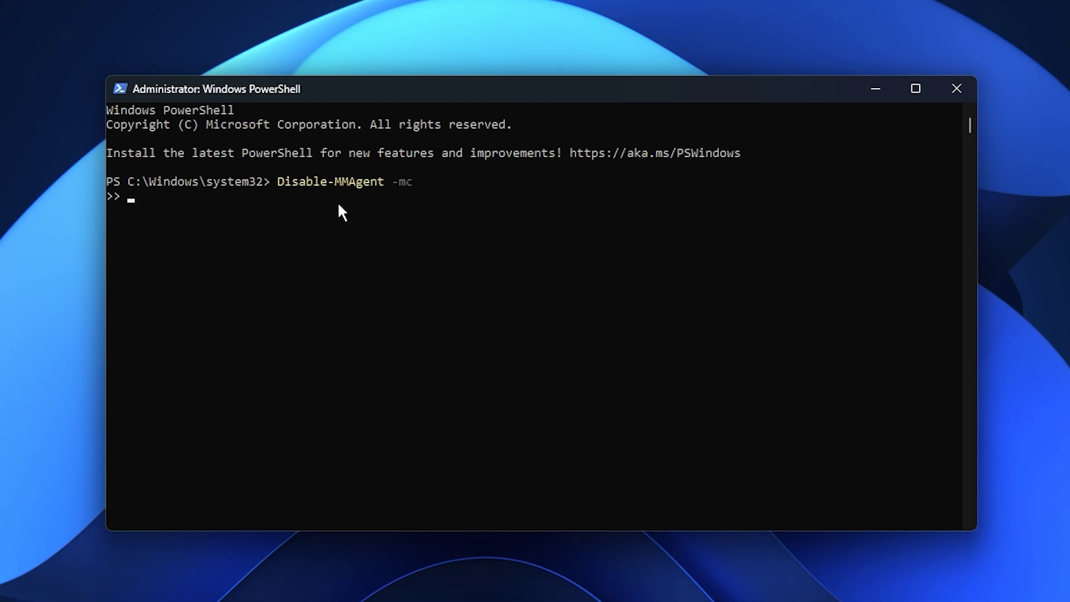
{"action": "key", "text": "Return"}
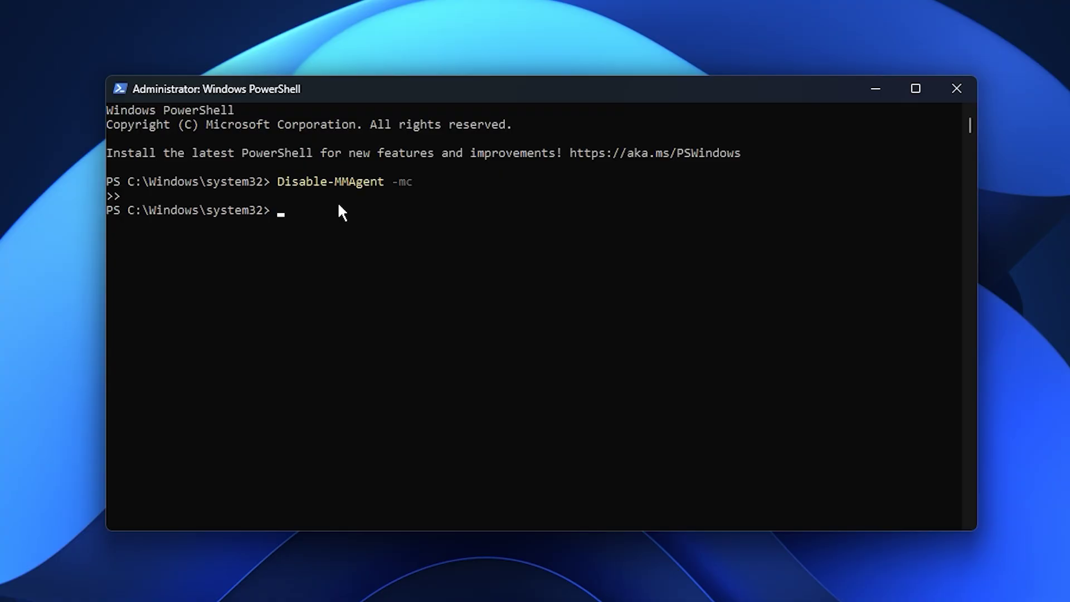
{"action": "type", "text": "Get-MMAgent"}
- Run Get-MMAgent to confirm MemoryCompression reports False
{"action": "key", "text": "Return"}
{"action": "key", "text": "Return"}
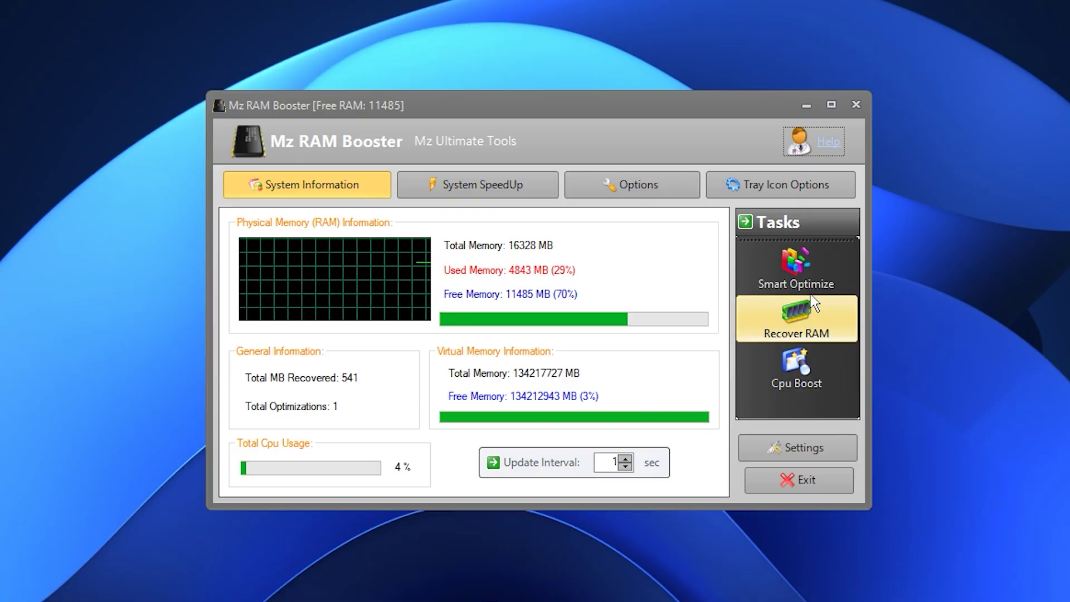
- Run Smart Optimize twice and Recover RAM, lifting free memory above 13,000 MB
{"action": "left_click", "coordinate": [796, 280]}
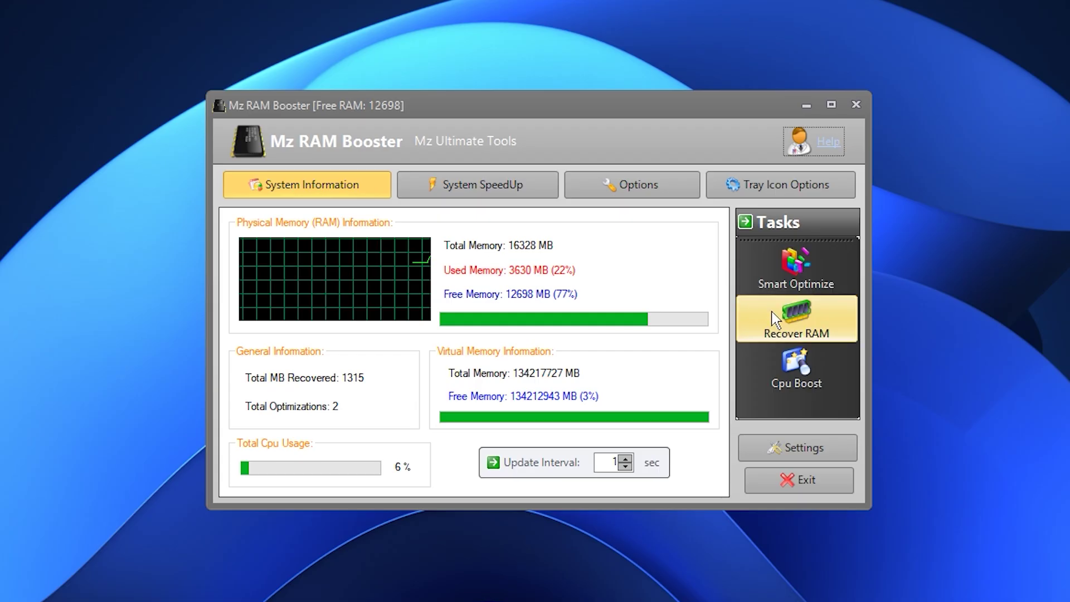
{"action": "left_click", "coordinate": [801, 282]}
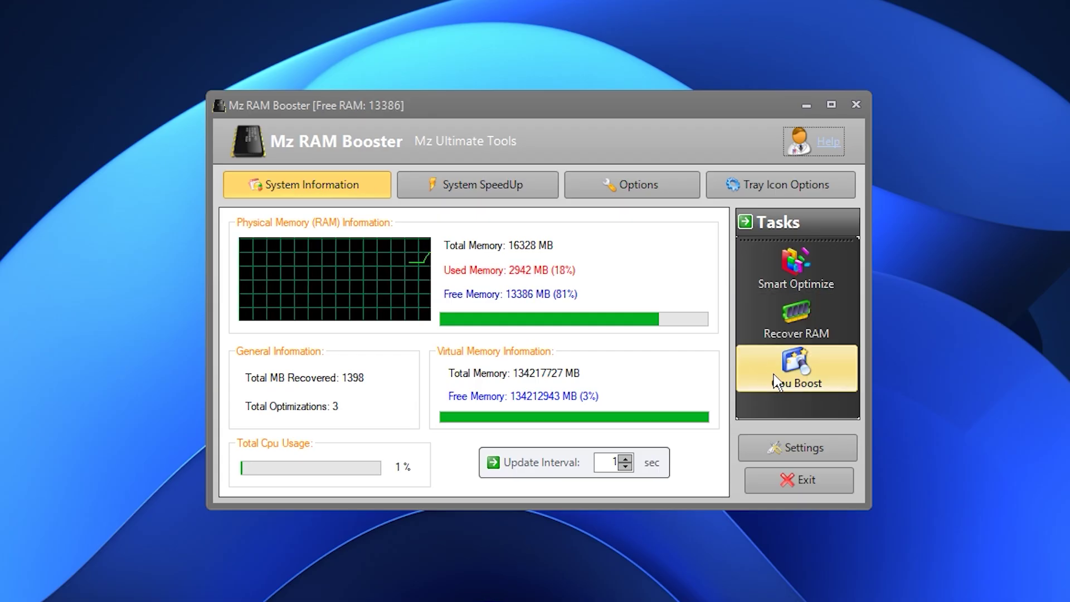
{"action": "left_click", "coordinate": [811, 331]}
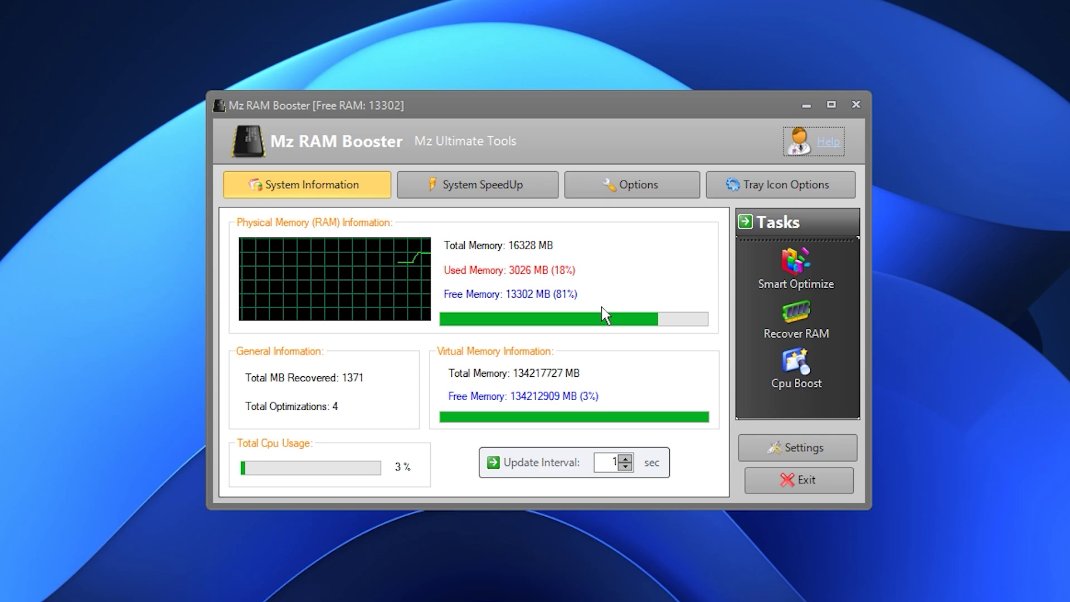
- Enable 'Load on windows startup' in Options, then move to the System SpeedUp tweaks
{"action": "left_click", "coordinate": [633, 195]}
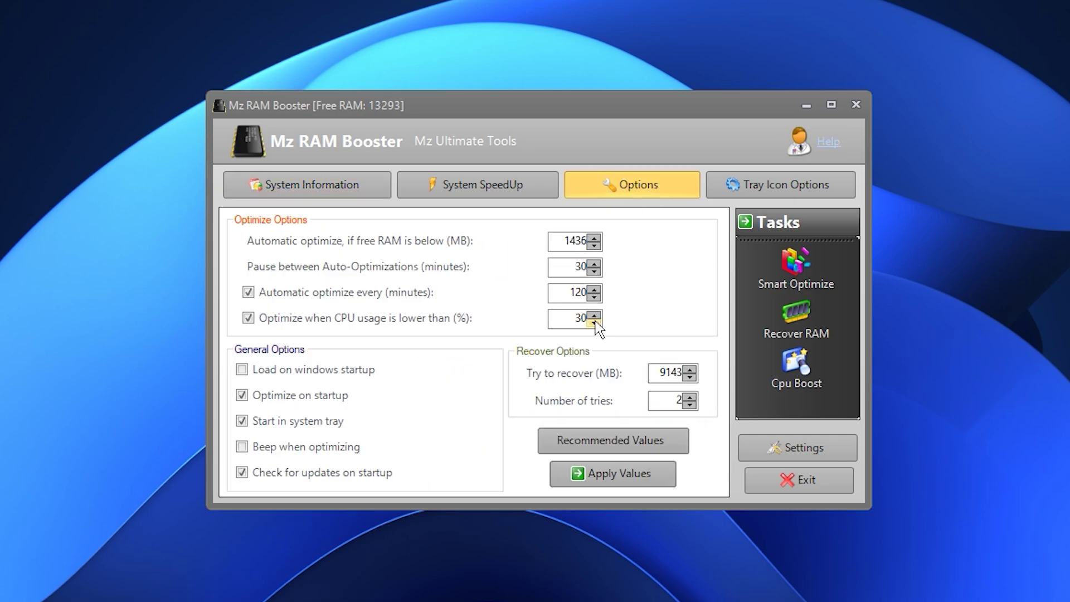
{"action": "left_click", "coordinate": [601, 441]}
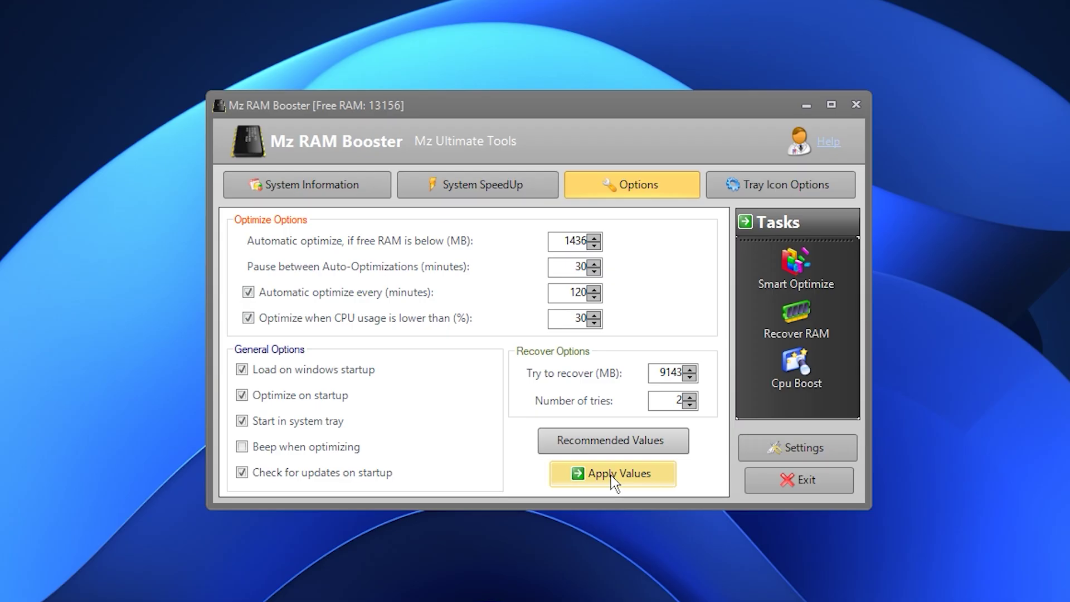
{"action": "left_click", "coordinate": [452, 184]}
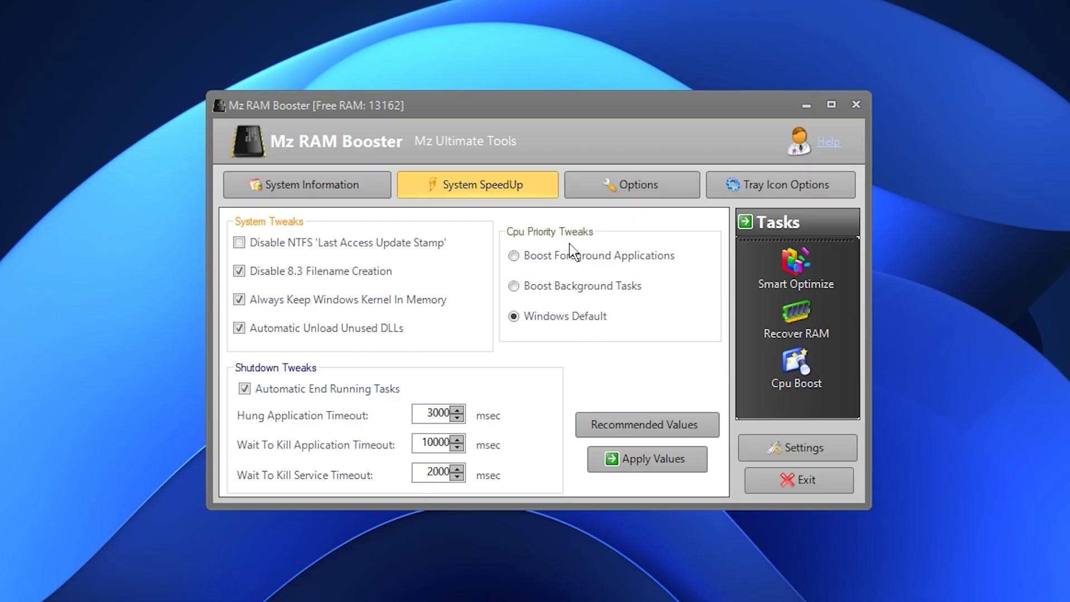
- Select 'Boost Foreground Applications' and return to the System Information overview
{"action": "left_click", "coordinate": [521, 256]}
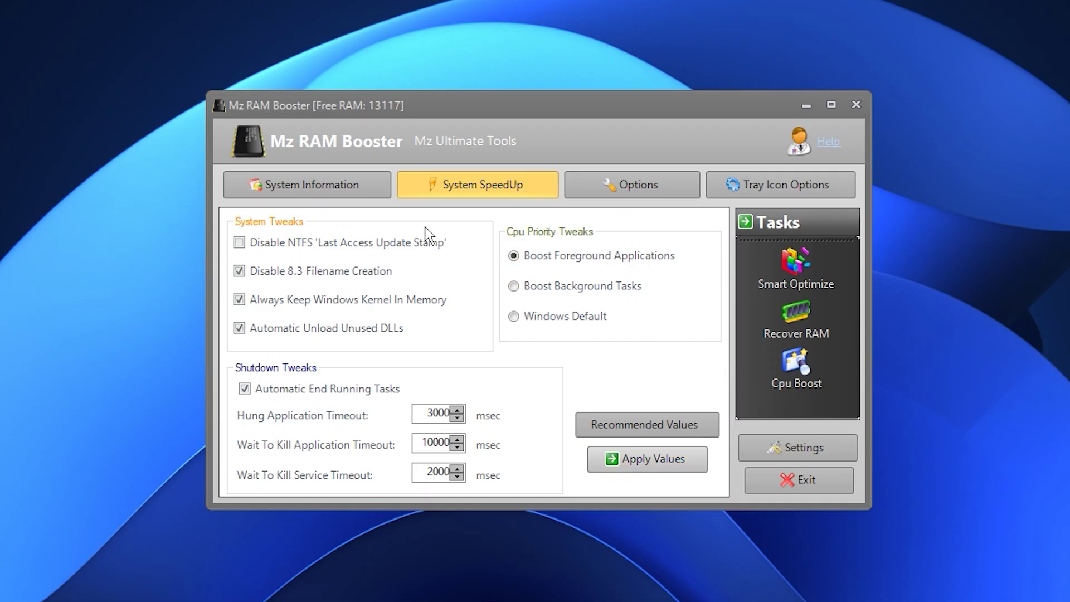
{"action": "left_click", "coordinate": [307, 192]}
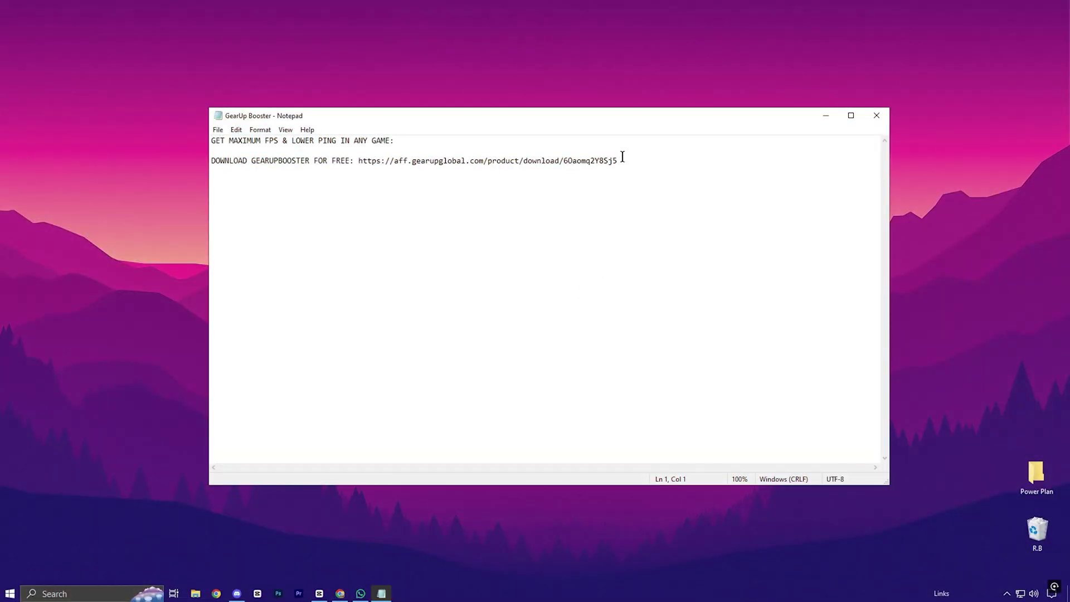
- Move the Notepad window with the GearUP Booster link aside to reveal the desktop shortcut
{"action": "left_click_drag", "start_coordinate": [619, 161], "coordinate": [364, 166]}
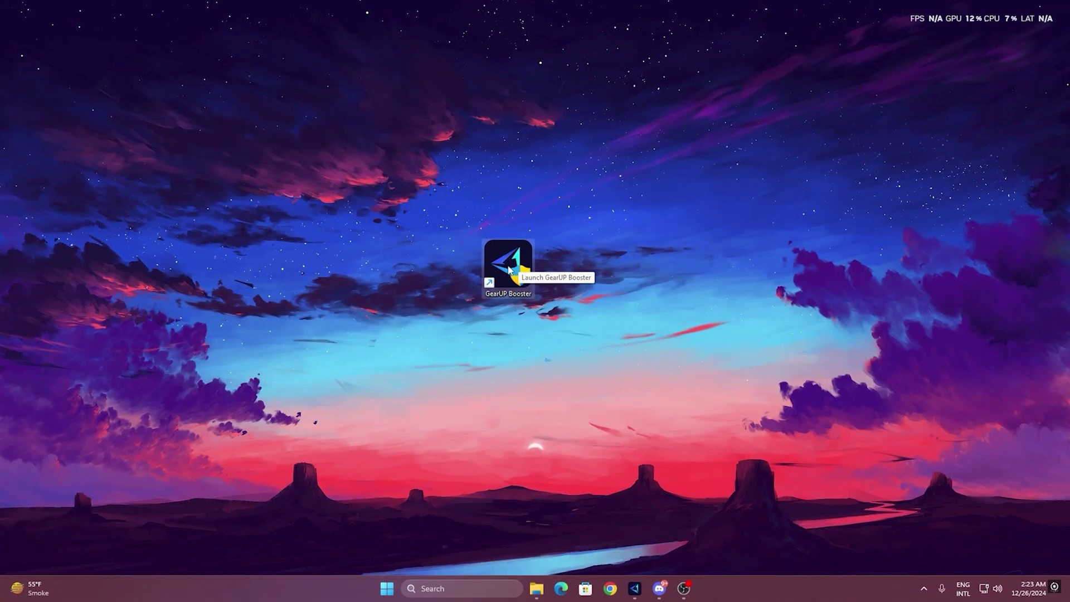
- Launch GearUP Booster, browse the popular Games list, and return to the Home tiles
{"action": "double_click", "coordinate": [510, 266]}
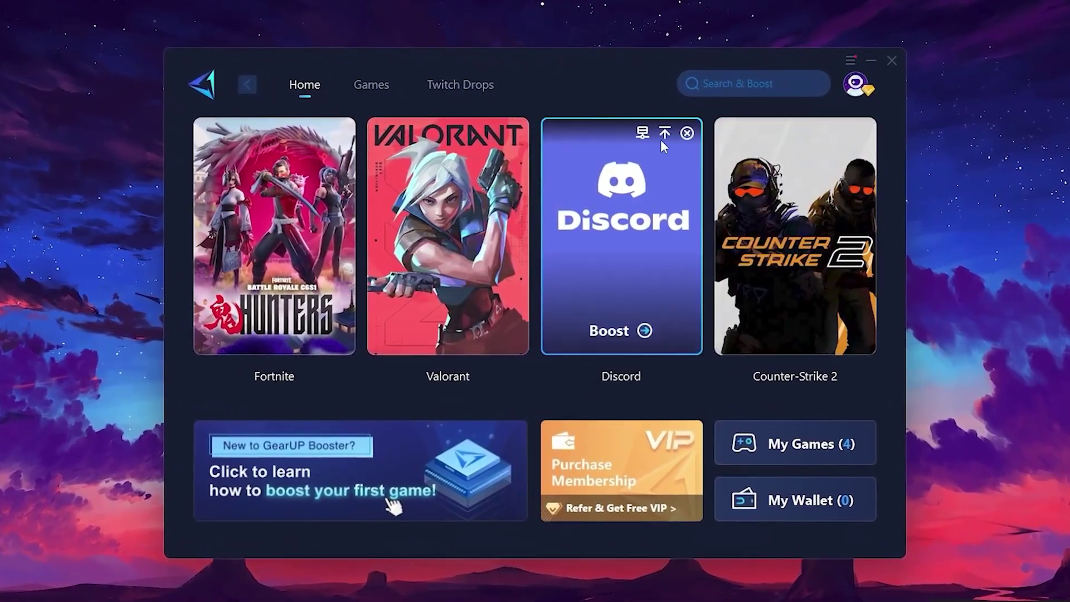
{"action": "mouse_move", "coordinate": [801, 238]}
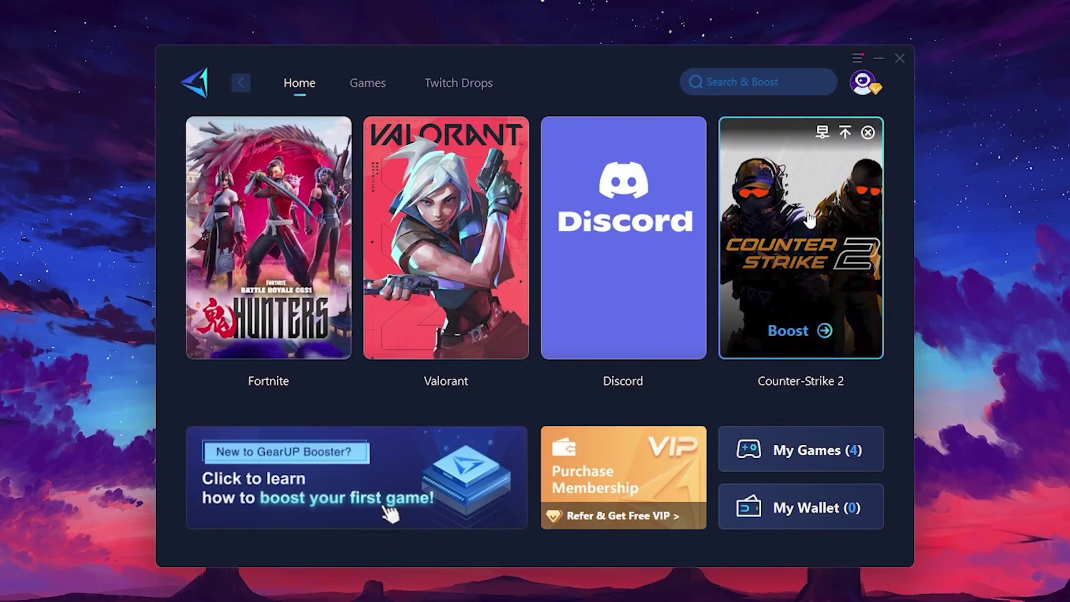
{"action": "left_click", "coordinate": [358, 88]}
{"action": "mouse_move", "coordinate": [475, 240]}
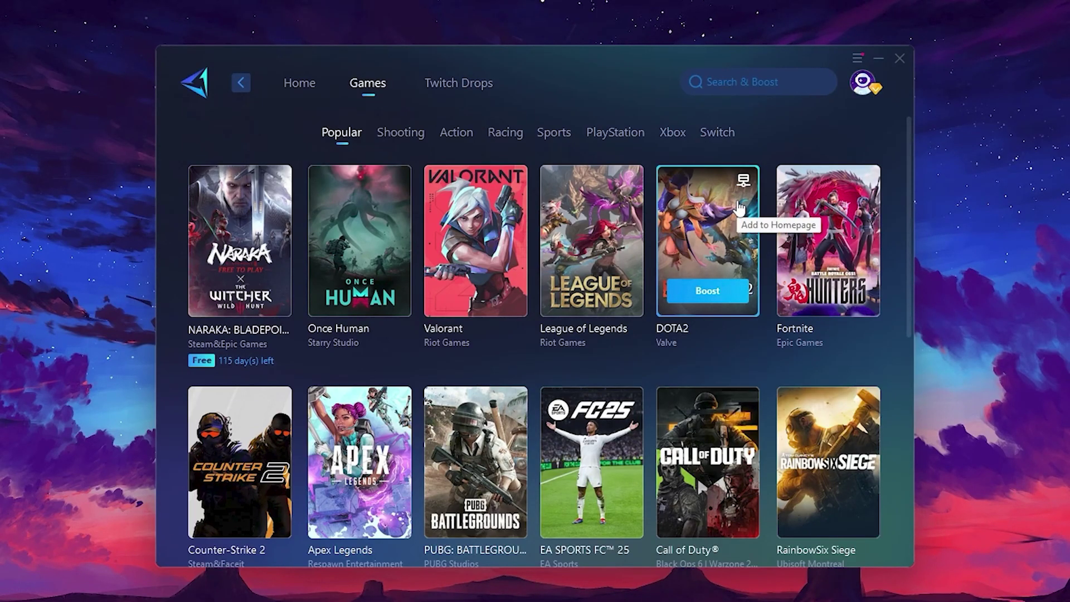
{"action": "left_click", "coordinate": [302, 92]}
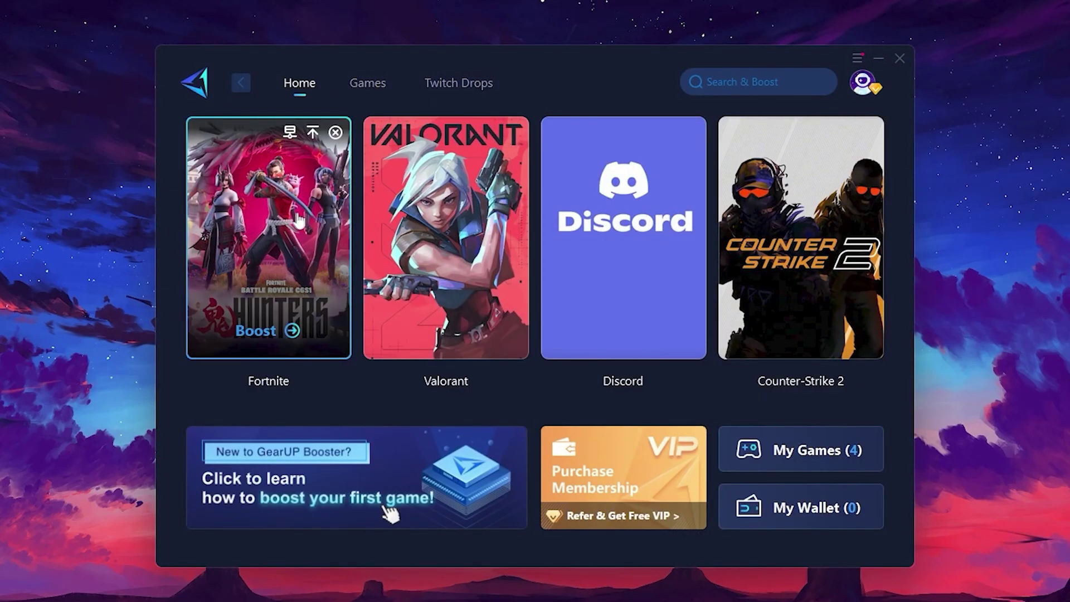
- Boost Fortnite on the Middle East region with the Auto node confirmed
{"action": "mouse_move", "coordinate": [268, 238]}
{"action": "left_click", "coordinate": [260, 334]}
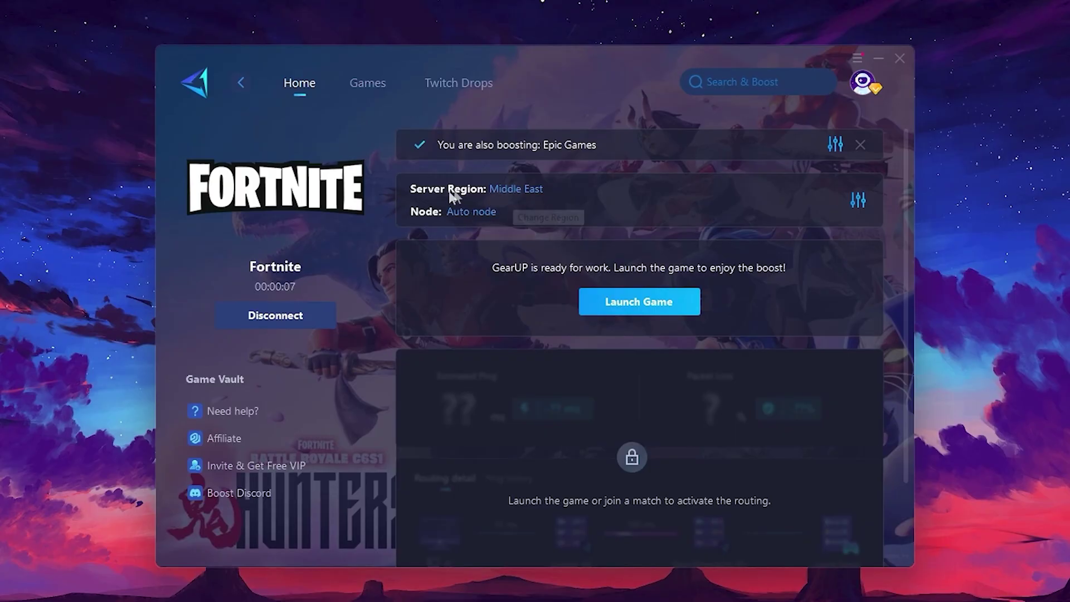
{"action": "left_click", "coordinate": [519, 192]}
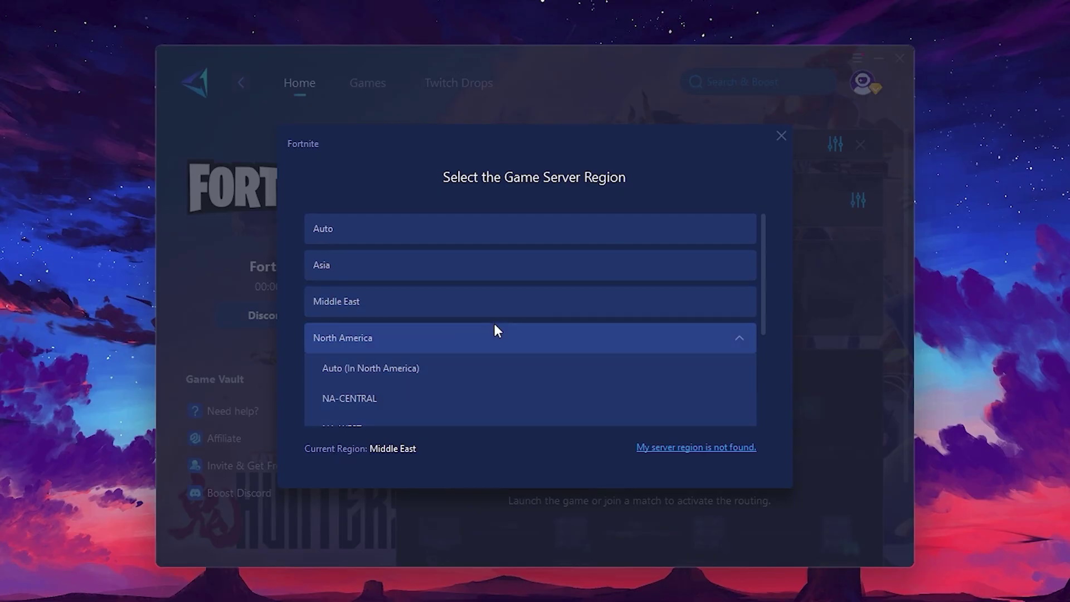
{"action": "scroll", "coordinate": [494, 330], "scroll_direction": "down", "scroll_amount": 1}
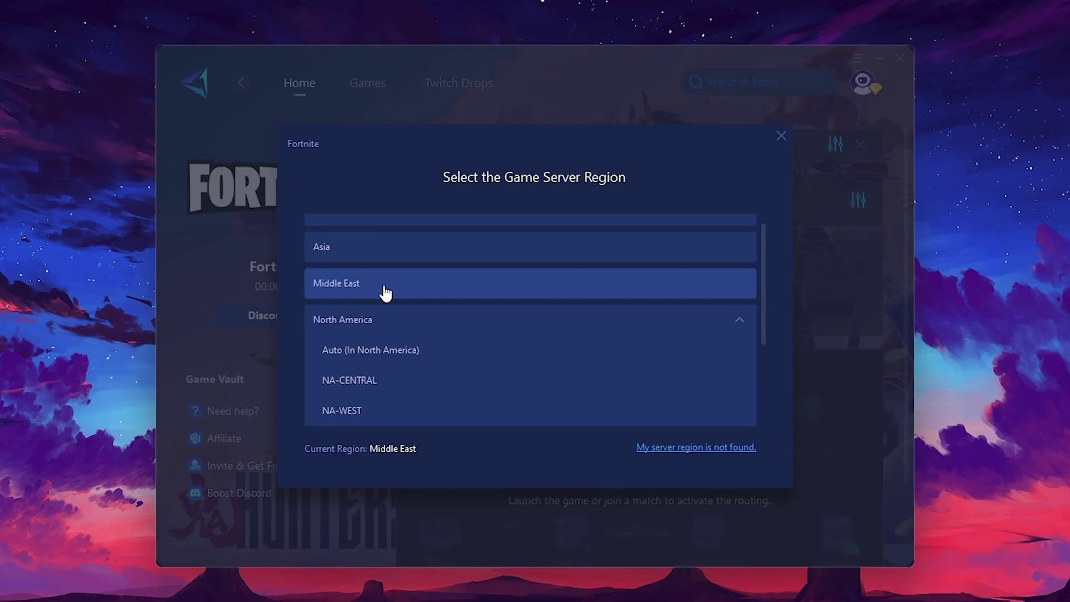
{"action": "left_click", "coordinate": [781, 137]}
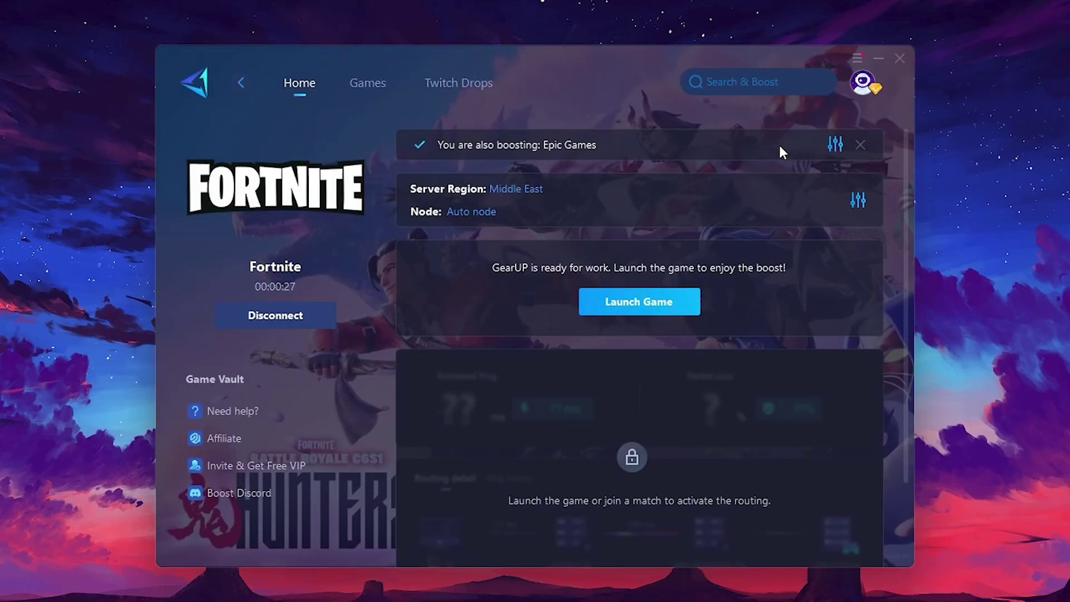
{"action": "left_click", "coordinate": [464, 212]}
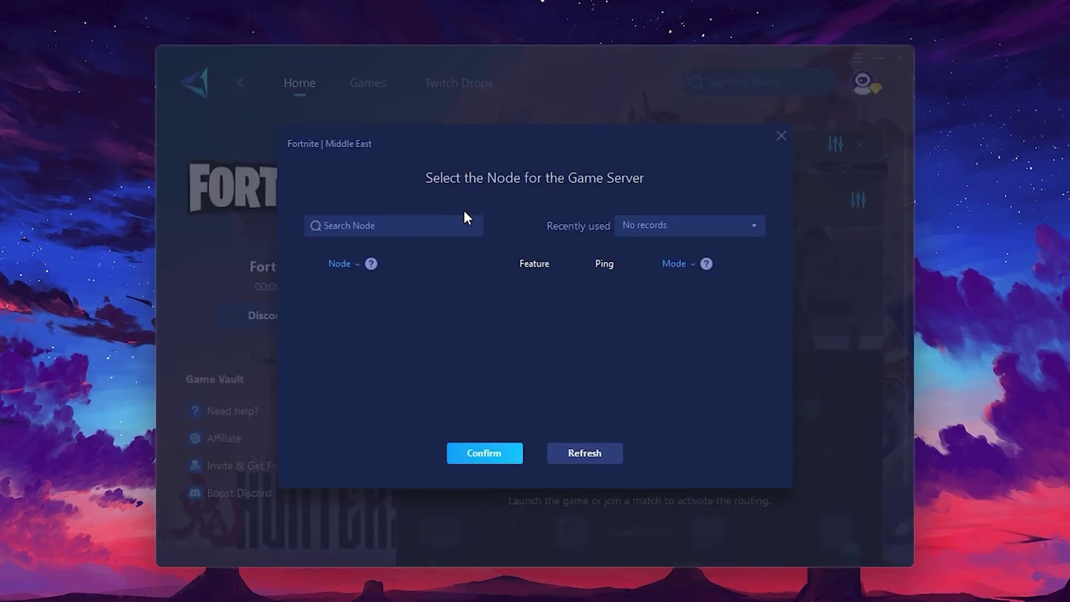
{"action": "scroll", "coordinate": [520, 331], "scroll_direction": "down", "scroll_amount": 2}
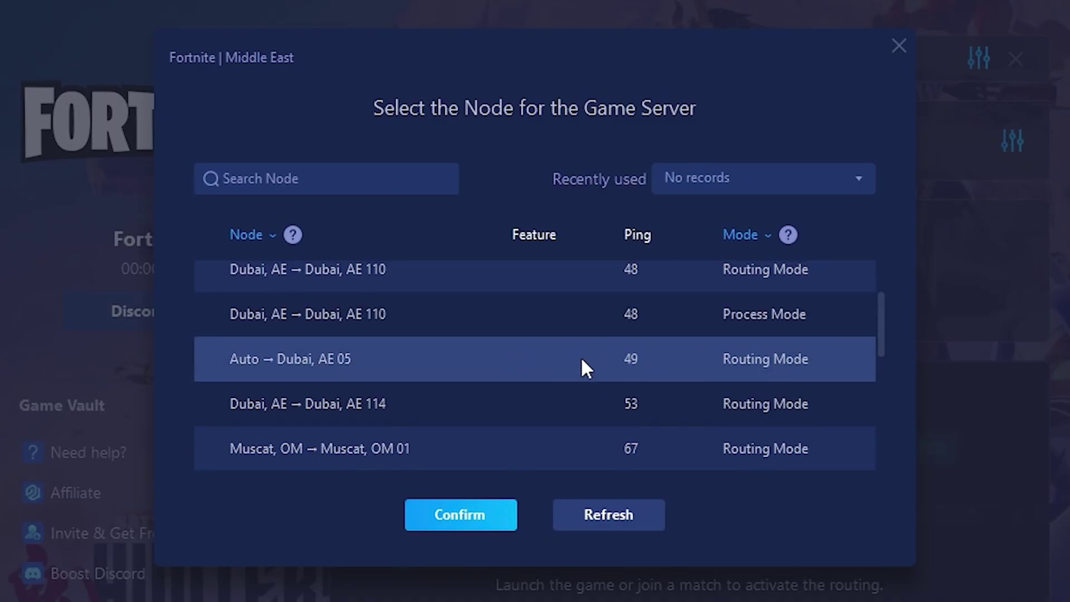
{"action": "scroll", "coordinate": [585, 346], "scroll_direction": "up", "scroll_amount": 2}
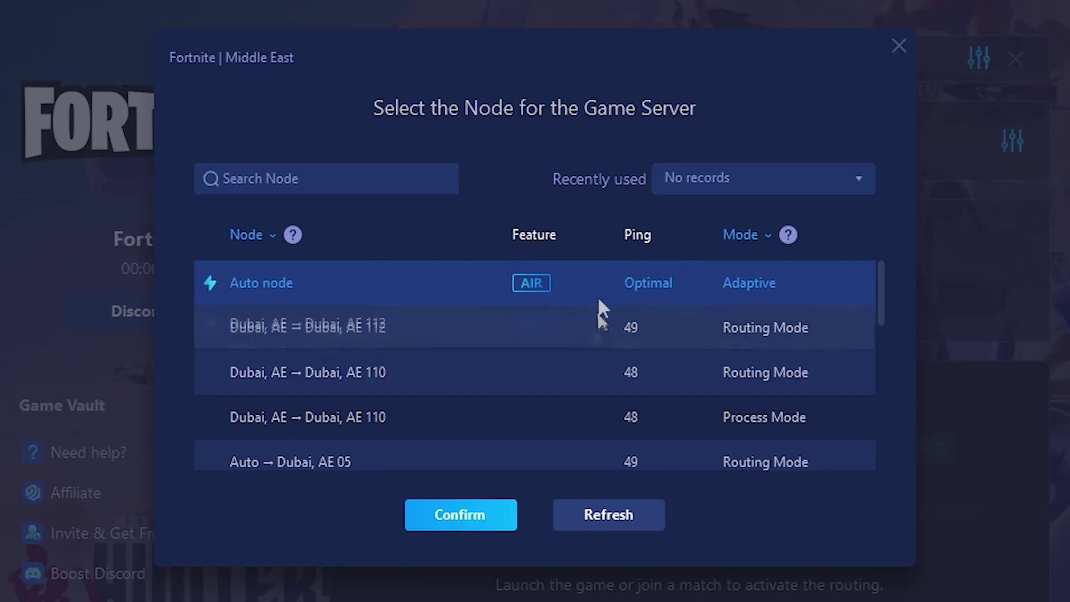
{"action": "left_click", "coordinate": [900, 48]}
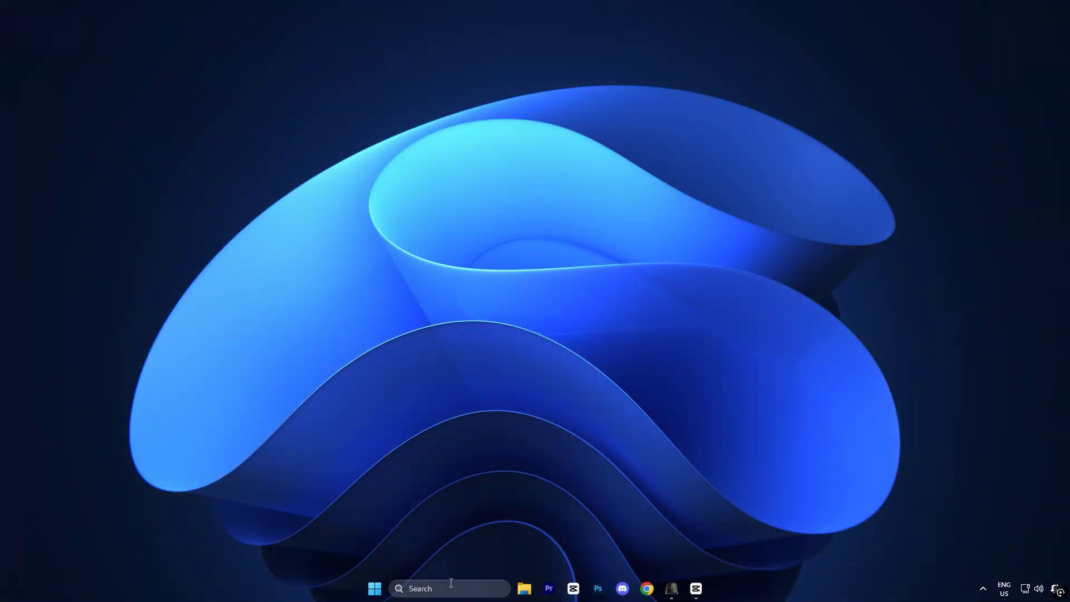
- Run Registry Editor as administrator and select the Memory Management key path in the address bar
{"action": "left_click", "coordinate": [450, 589]}
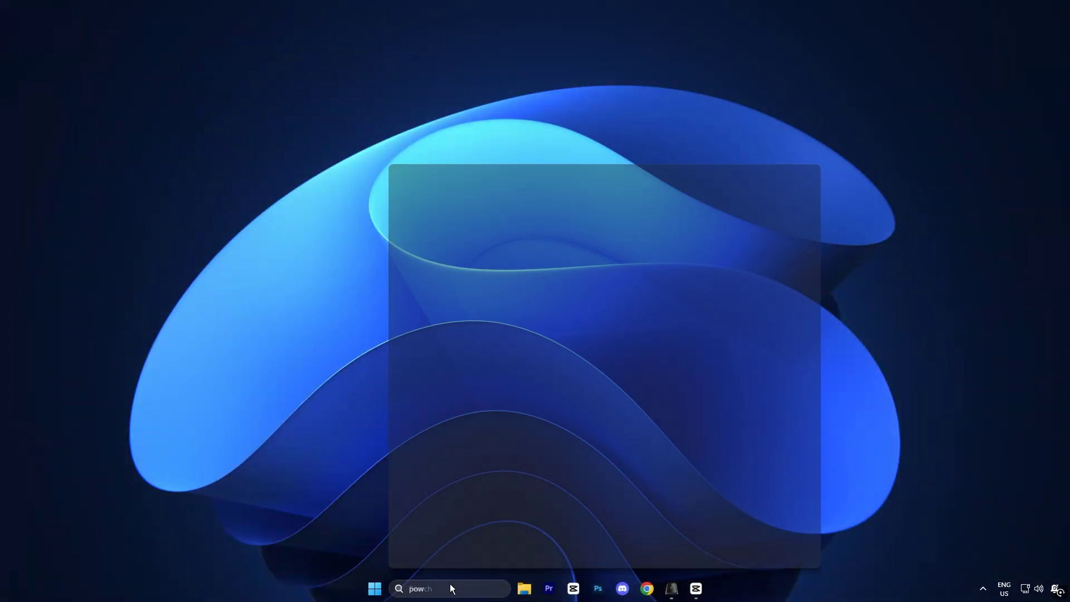
{"action": "type", "text": "registry Editor"}
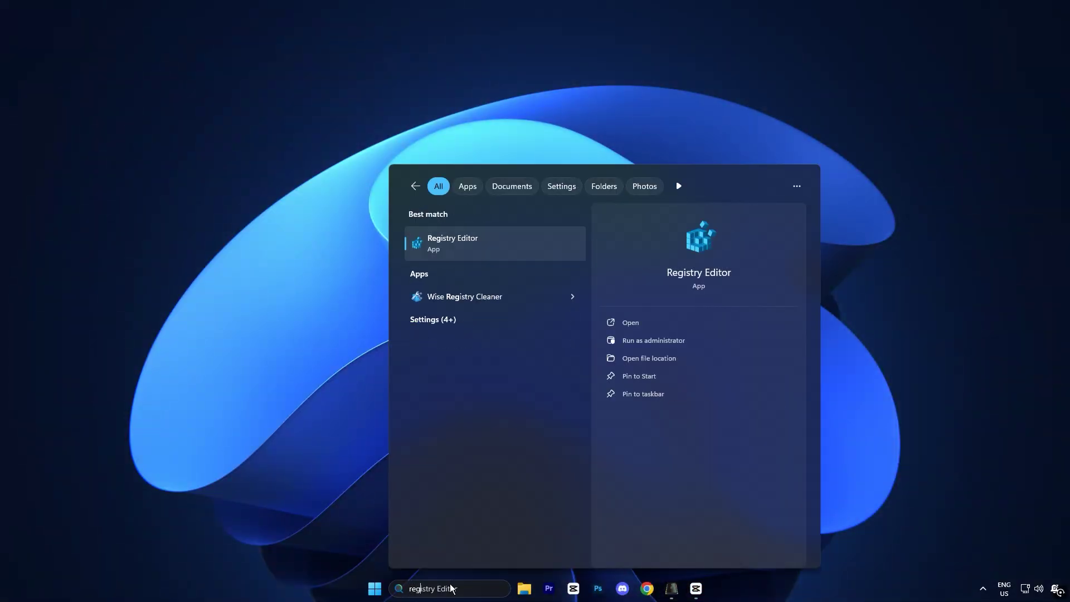
{"action": "right_click", "coordinate": [496, 243]}
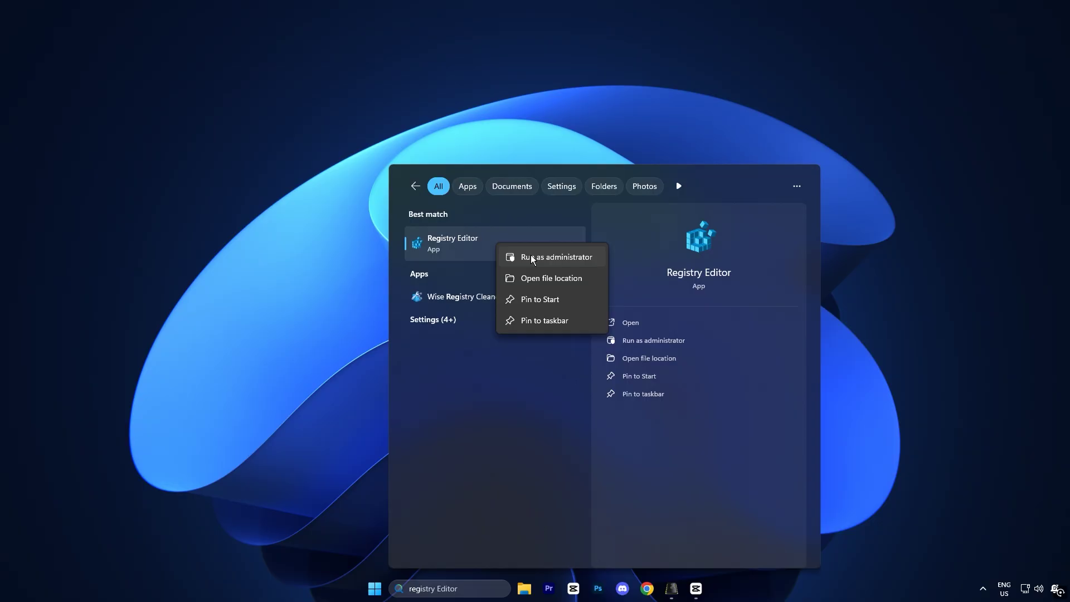
{"action": "left_click", "coordinate": [531, 255]}
{"action": "left_click", "coordinate": [592, 380]}
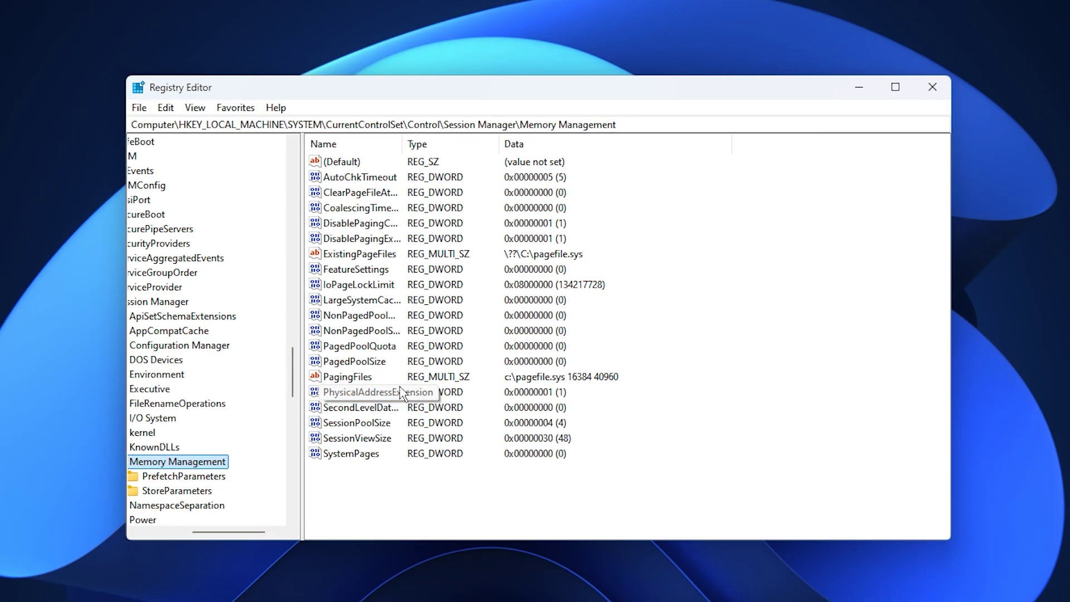
{"action": "left_click_drag", "start_coordinate": [649, 124], "coordinate": [132, 124]}
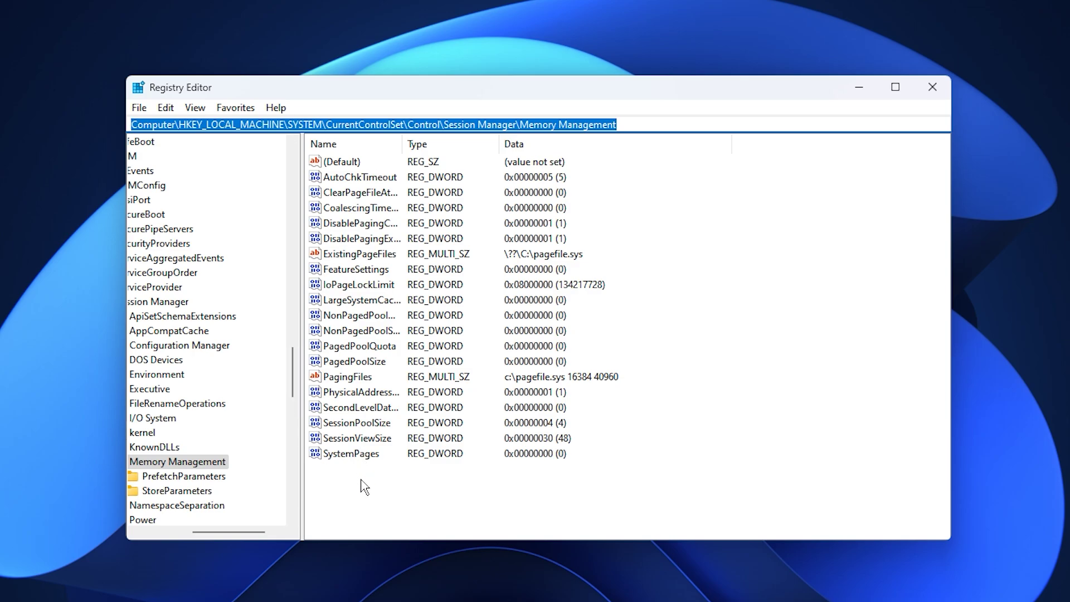
- Set the LargeSystemCache value data to 1
{"action": "left_click", "coordinate": [364, 487]}
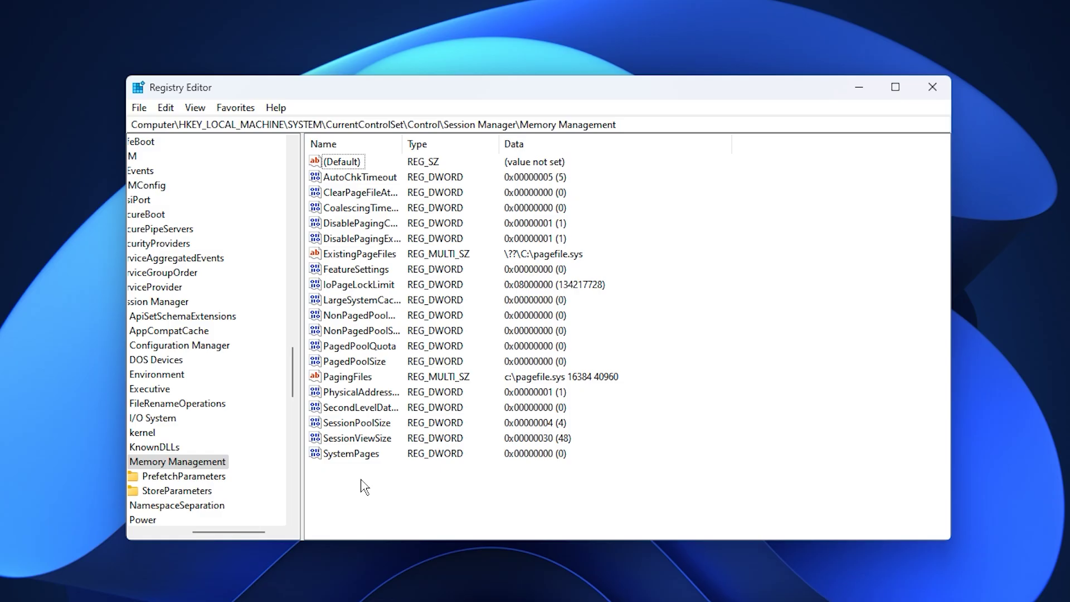
{"action": "left_click", "coordinate": [381, 301]}
{"action": "double_click", "coordinate": [367, 306]}
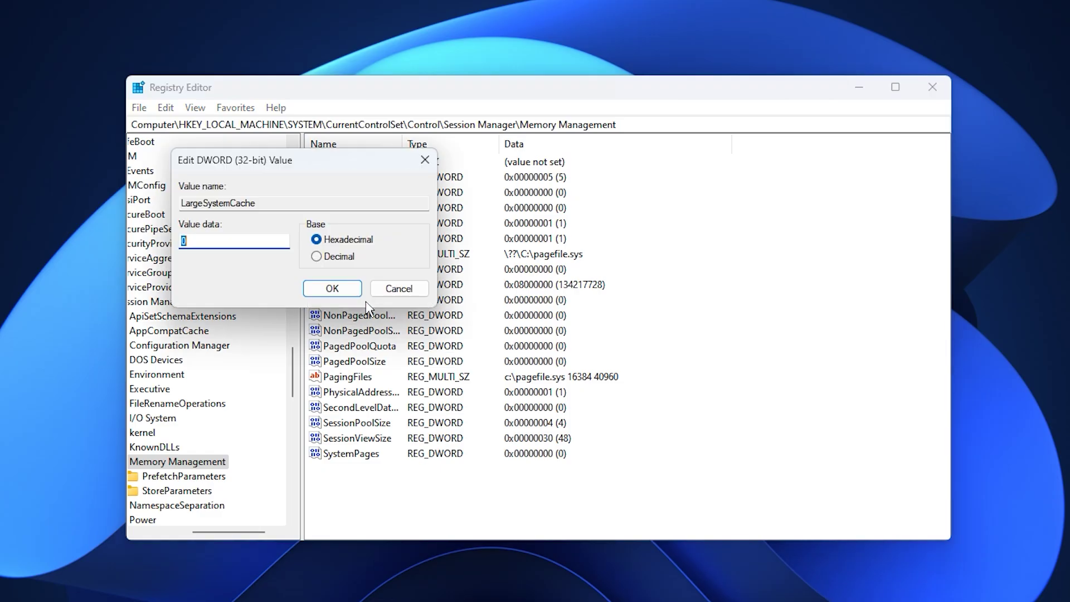
{"action": "type", "text": "1"}
{"action": "left_click", "coordinate": [322, 291]}
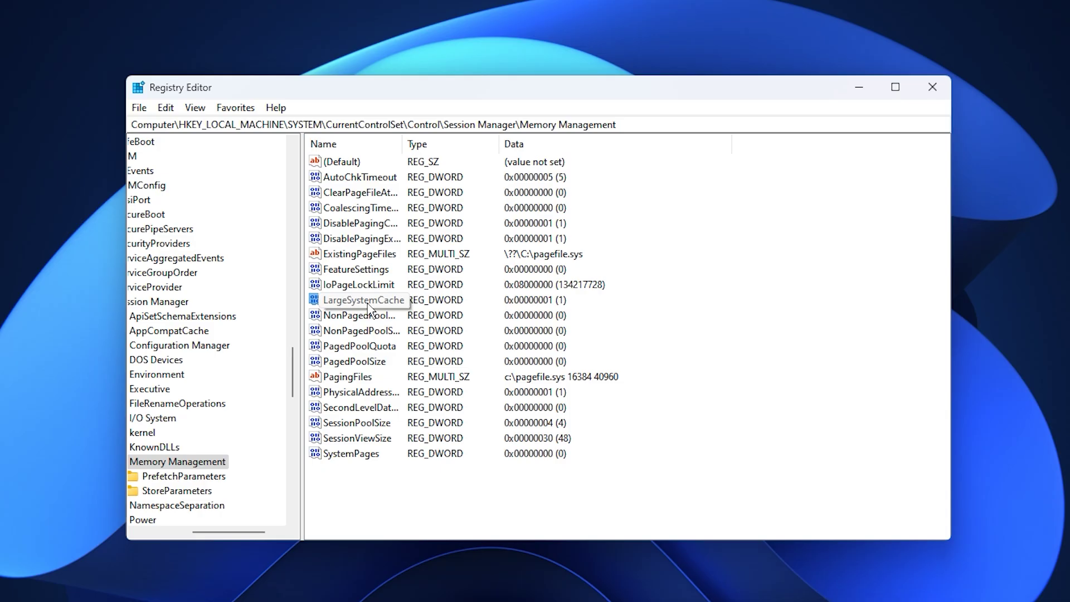
- Set the ClearPageFileAtShutdown value data to 1
{"action": "left_click", "coordinate": [365, 202]}
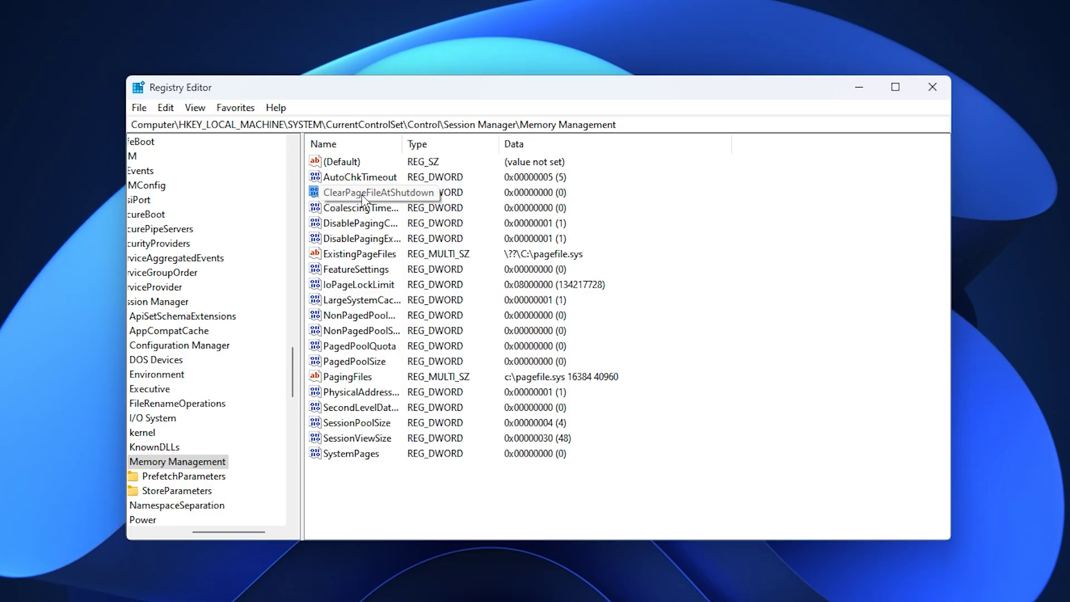
{"action": "double_click", "coordinate": [364, 202]}
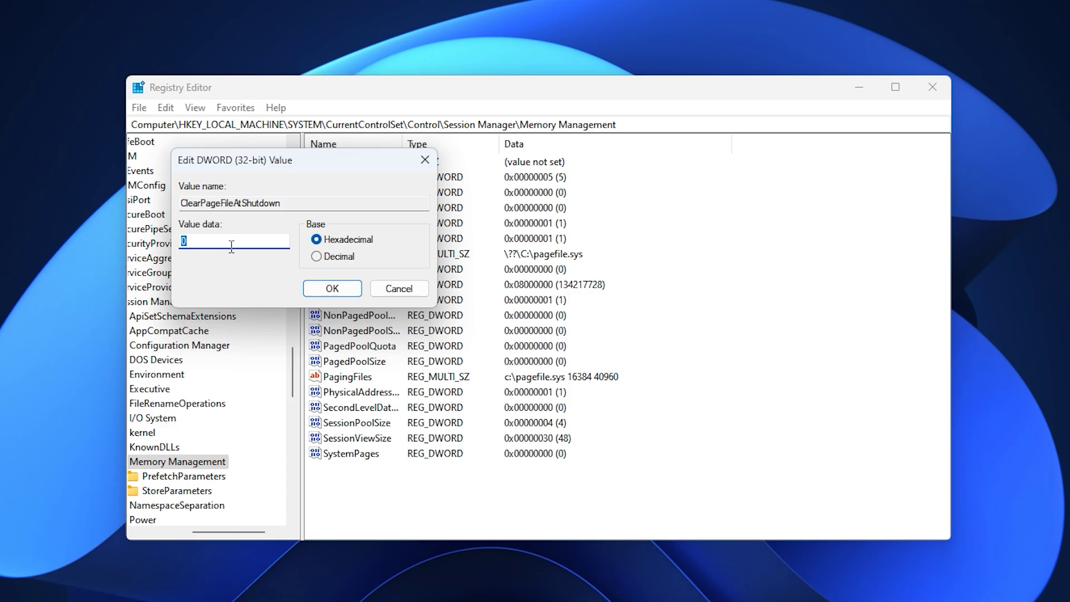
{"action": "type", "text": "1"}
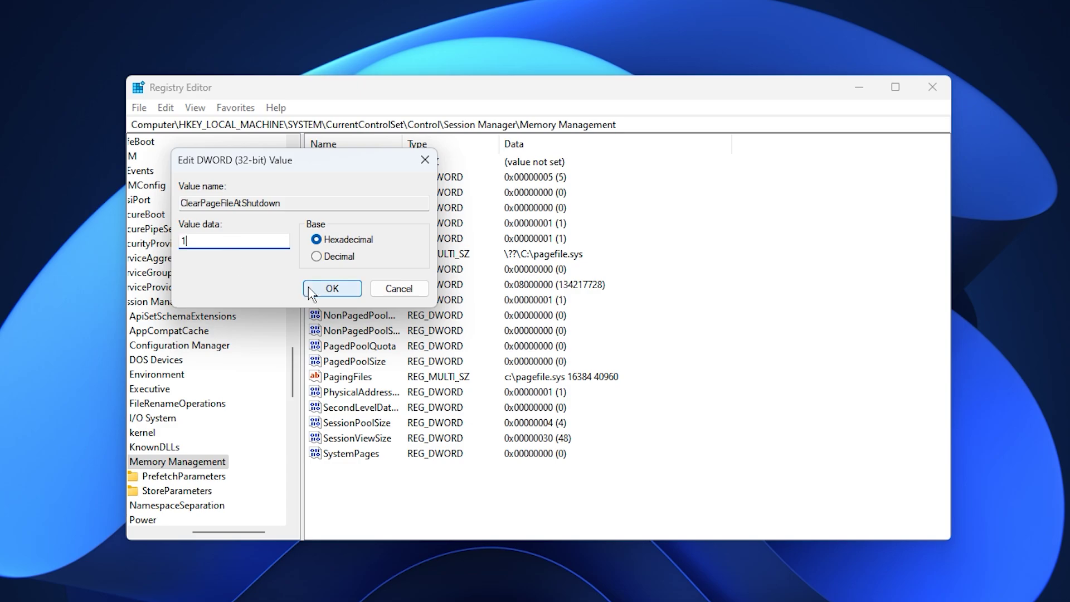
{"action": "left_click", "coordinate": [332, 289]}
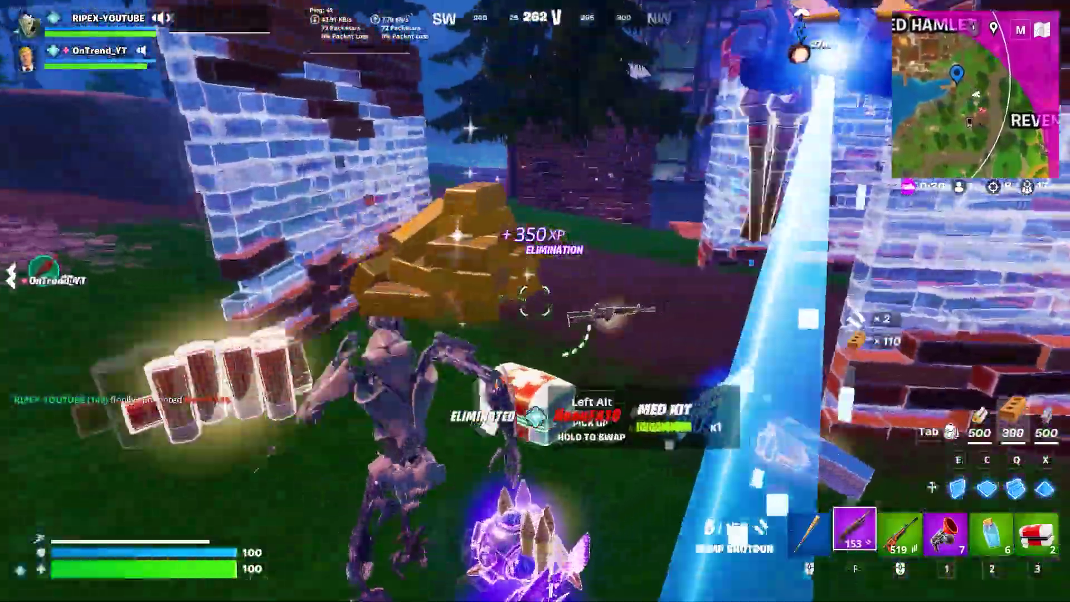
- Navigate to System > Storage > Temporary files to see the removable-file breakdown
{"action": "left_click", "coordinate": [375, 590]}
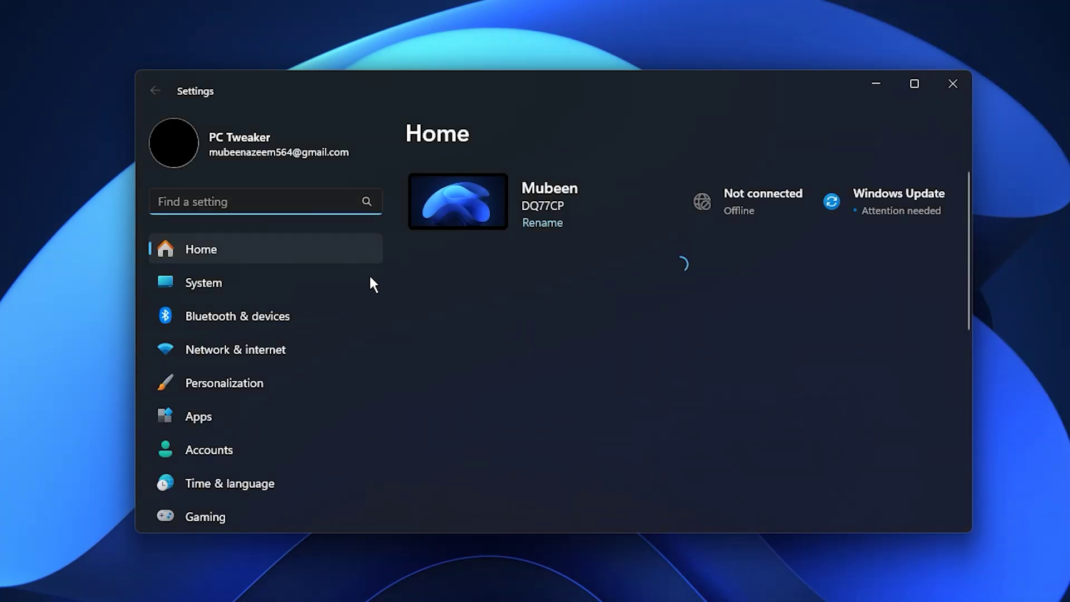
{"action": "left_click", "coordinate": [227, 280]}
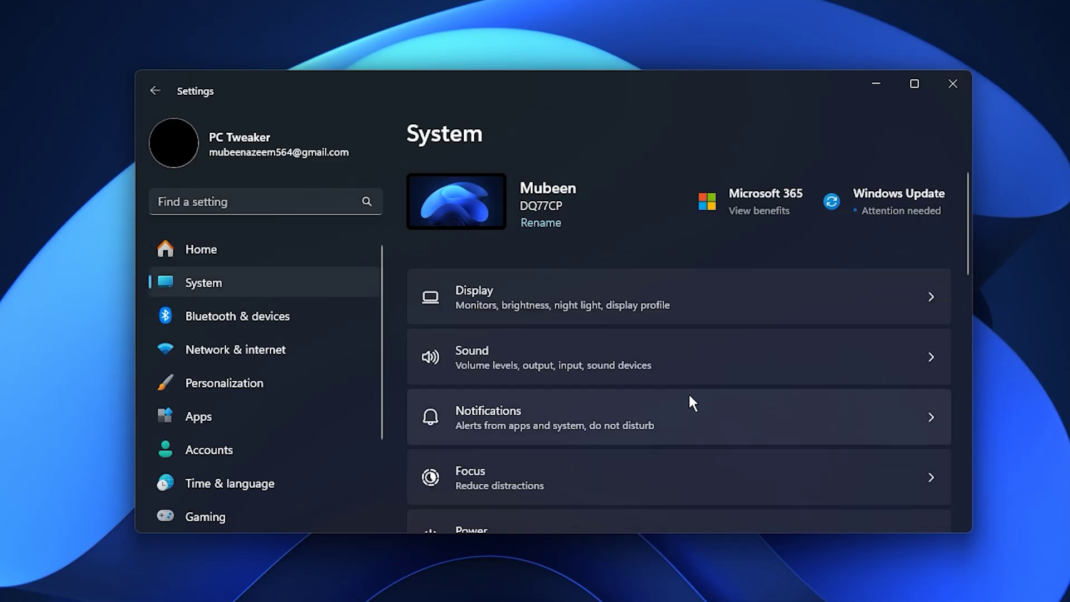
{"action": "scroll", "coordinate": [688, 392], "scroll_direction": "down", "scroll_amount": 3}
{"action": "left_click", "coordinate": [667, 440]}
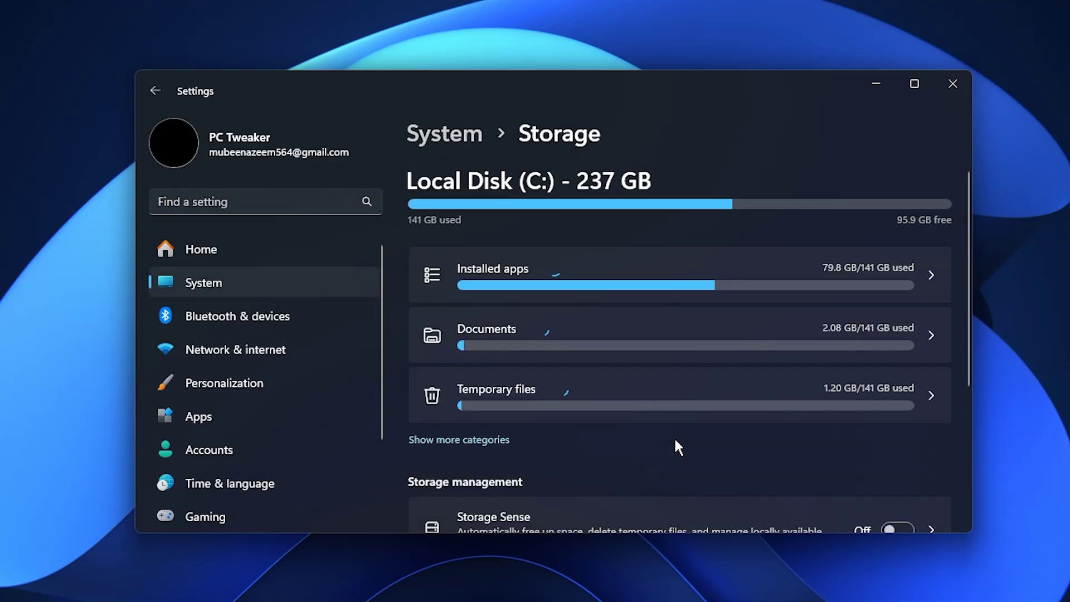
{"action": "left_click", "coordinate": [651, 398]}
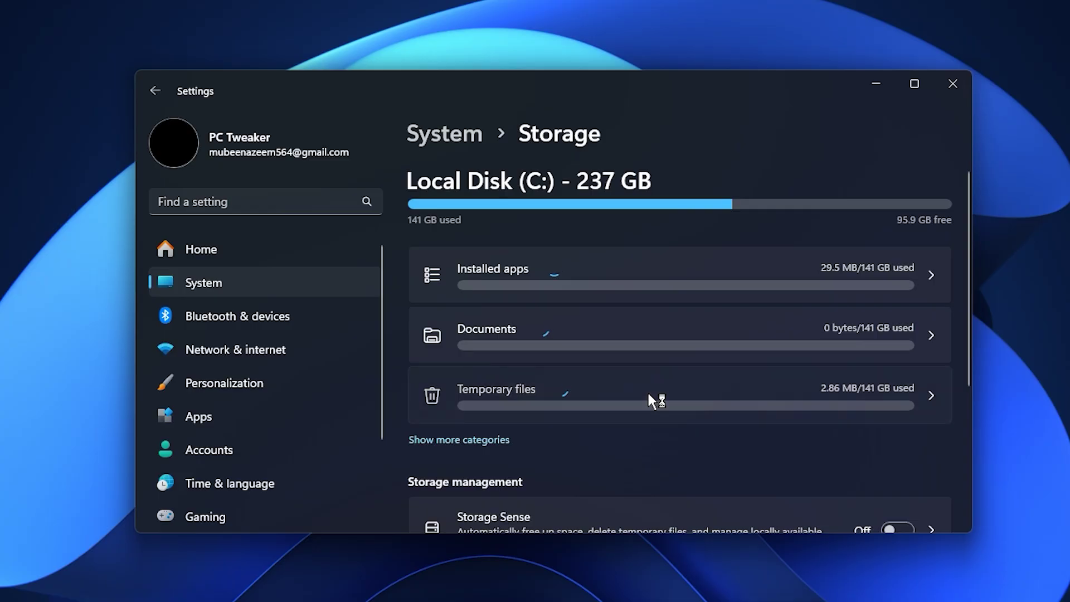
{"action": "scroll", "coordinate": [696, 426], "scroll_direction": "down", "scroll_amount": 2}
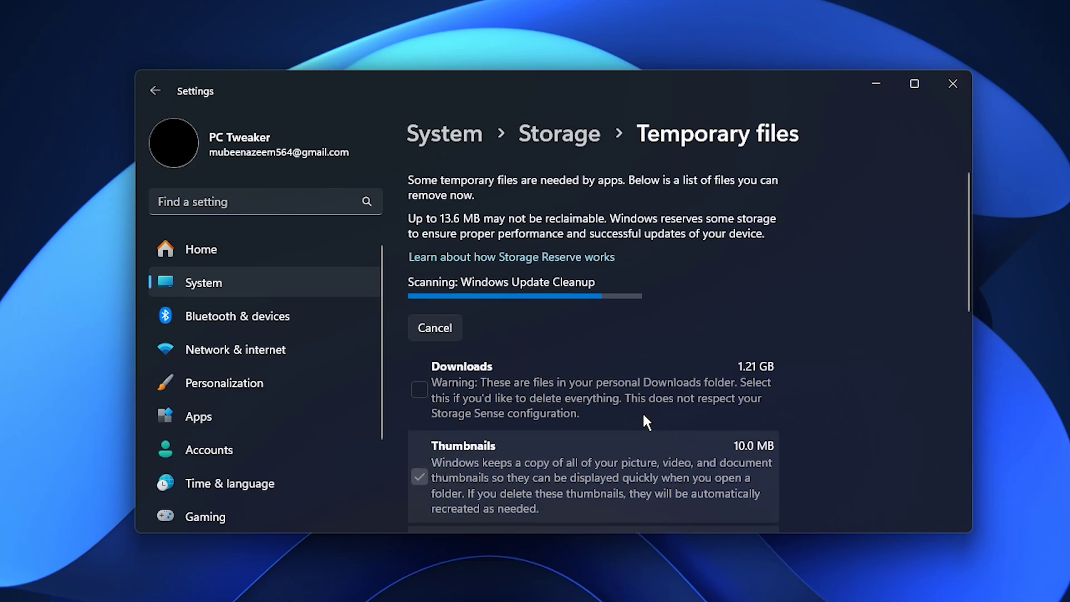
{"action": "scroll", "coordinate": [642, 412], "scroll_direction": "down", "scroll_amount": 3}
{"action": "scroll", "coordinate": [585, 422], "scroll_direction": "down", "scroll_amount": 3}
{"action": "scroll", "coordinate": [508, 406], "scroll_direction": "up", "scroll_amount": 5}
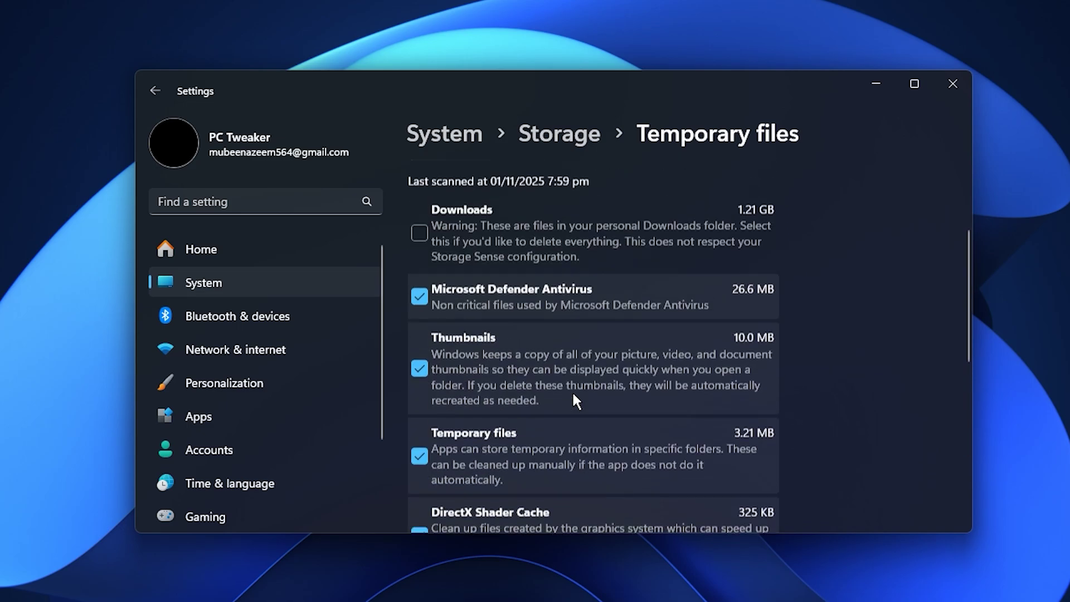
{"action": "scroll", "coordinate": [513, 335], "scroll_direction": "up", "scroll_amount": 1}
{"action": "scroll", "coordinate": [501, 286], "scroll_direction": "up", "scroll_amount": 2}
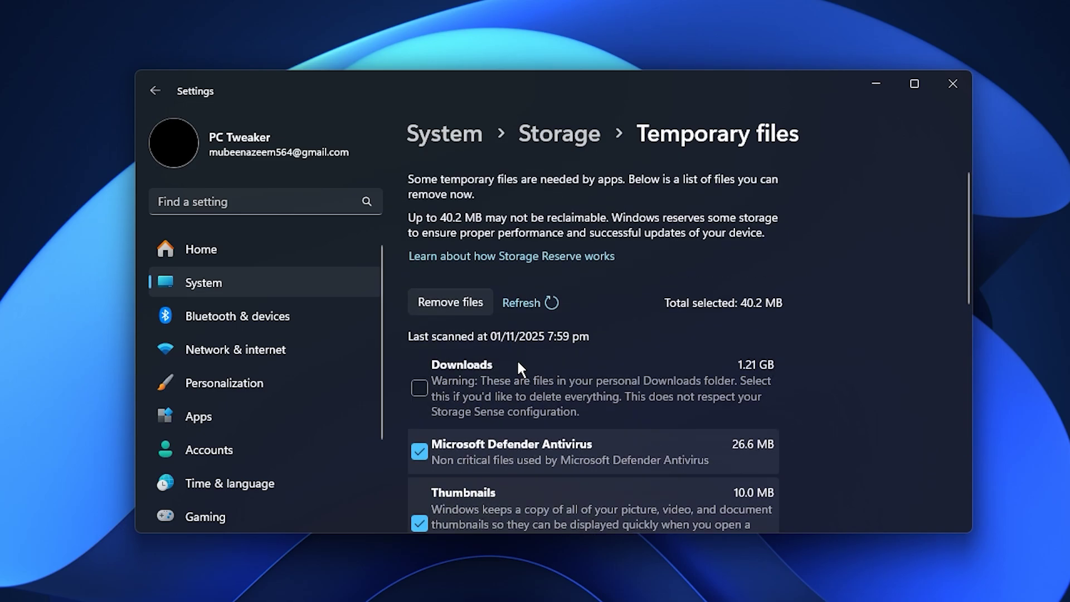
- Remove the checked temporary files and confirm the permanent deletion
{"action": "left_click", "coordinate": [448, 298]}
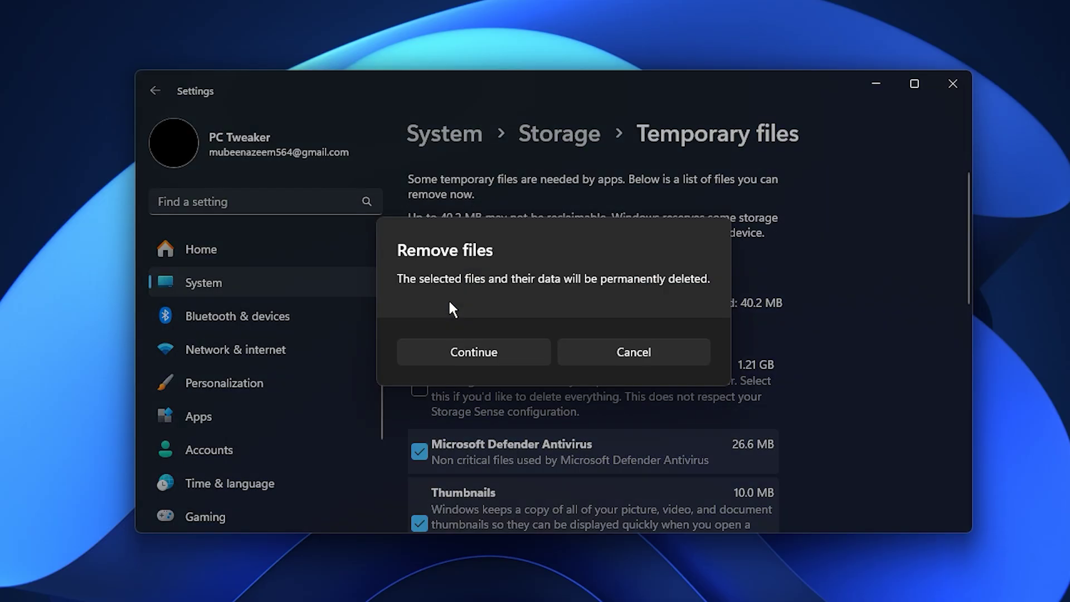
{"action": "left_click", "coordinate": [486, 353]}
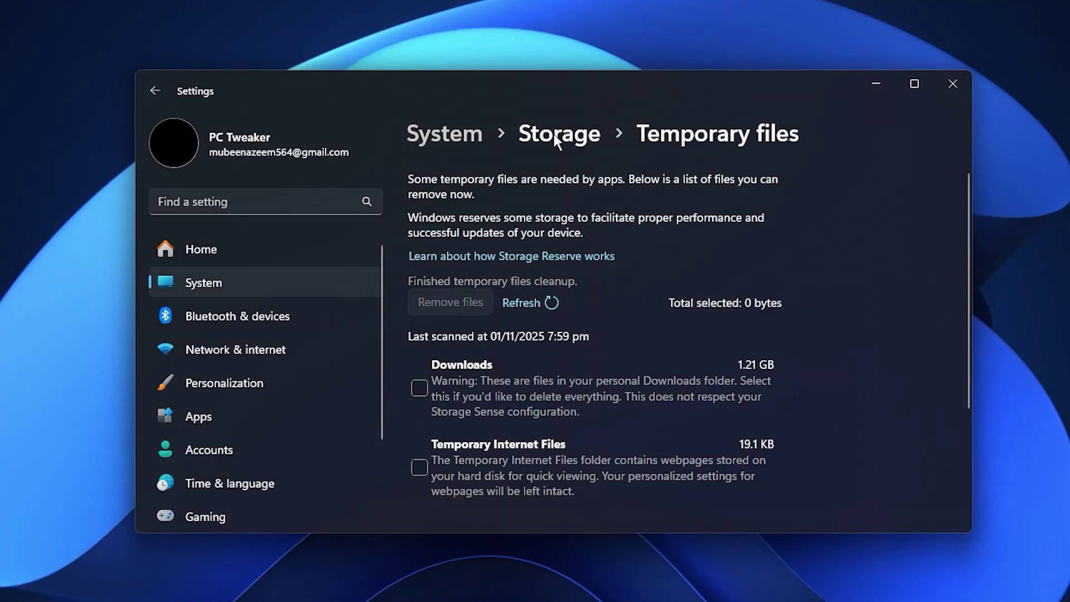
{"action": "left_click", "coordinate": [552, 131]}
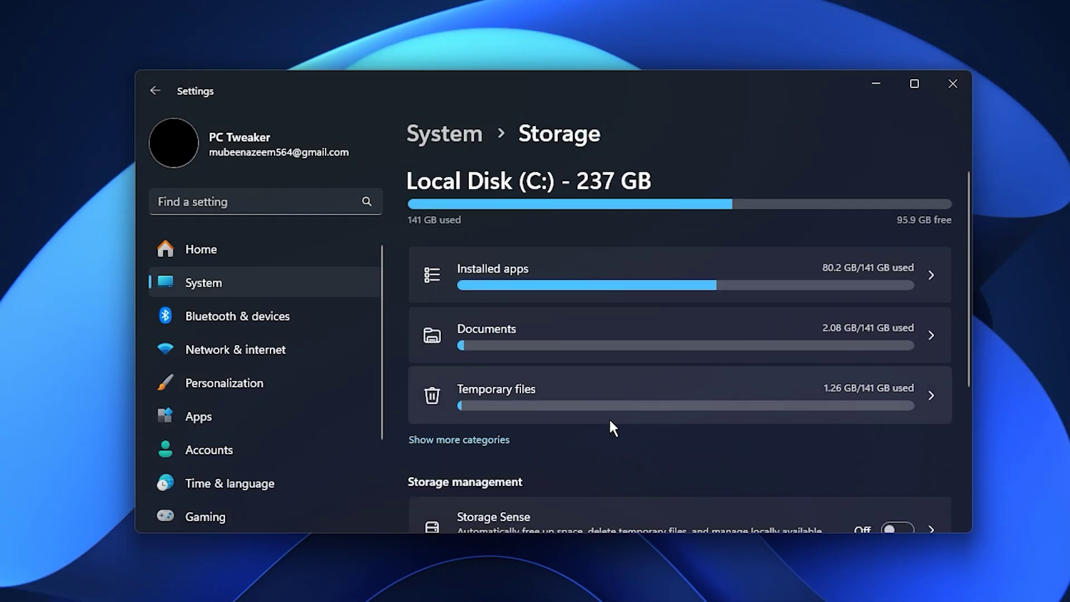
{"action": "scroll", "coordinate": [621, 416], "scroll_direction": "down", "scroll_amount": 2}
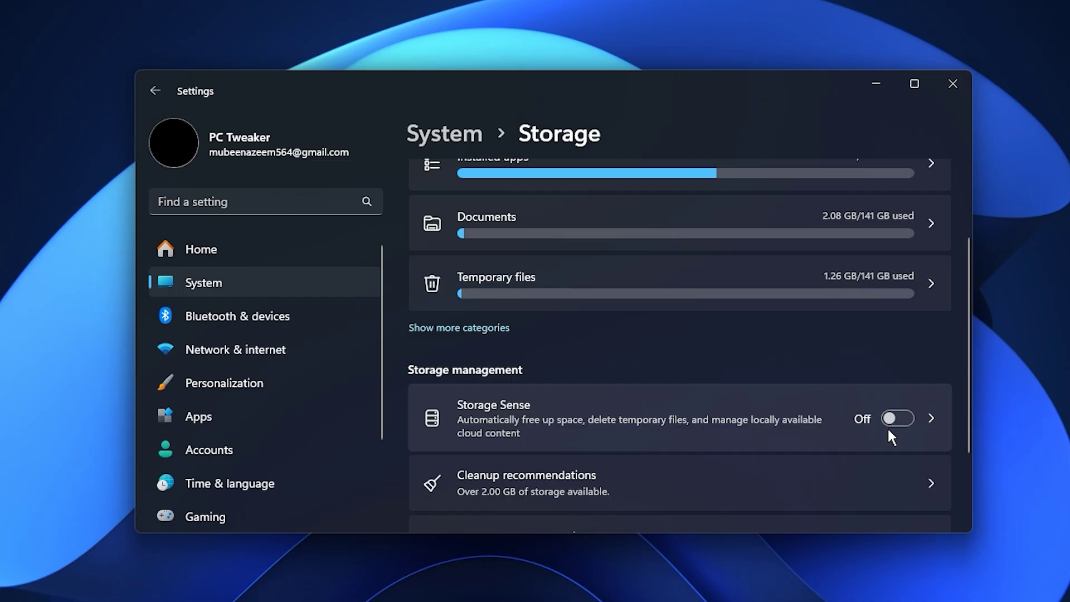